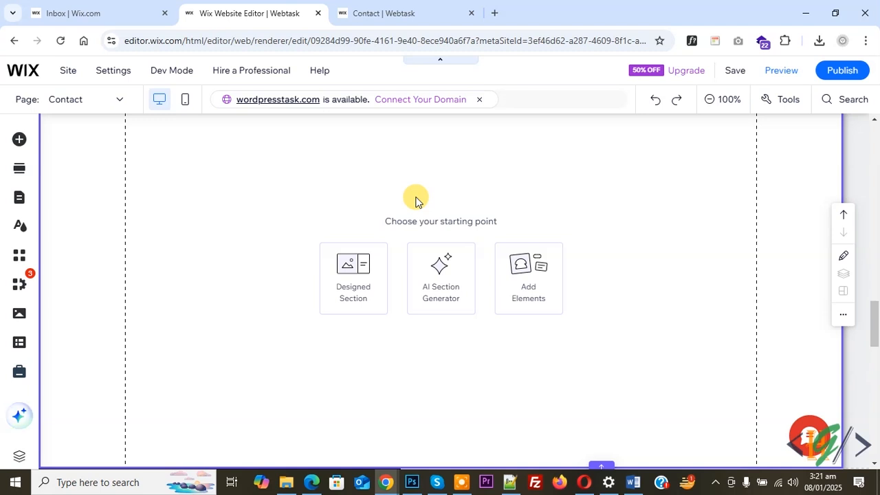
- Add a Wix Video element with a thumbnail grid to the blank section of the Contact page
{"action": "left_click", "coordinate": [537, 280]}
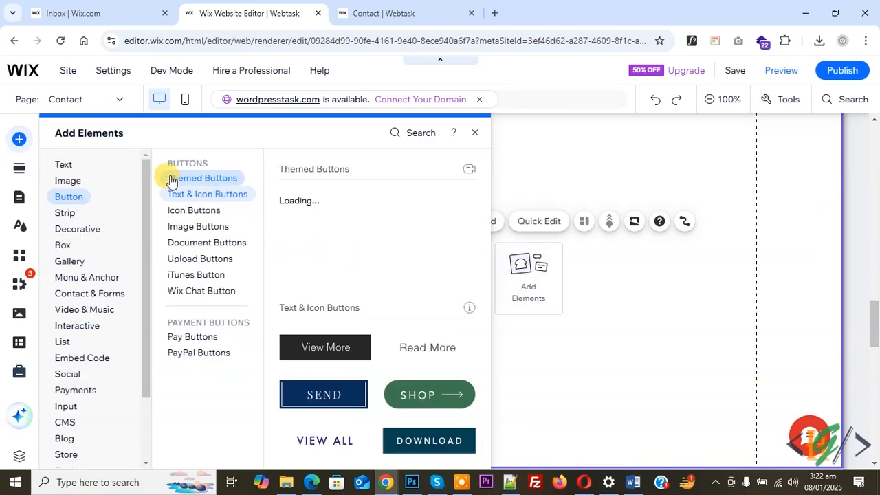
{"action": "left_click", "coordinate": [86, 227]}
{"action": "left_click", "coordinate": [75, 262]}
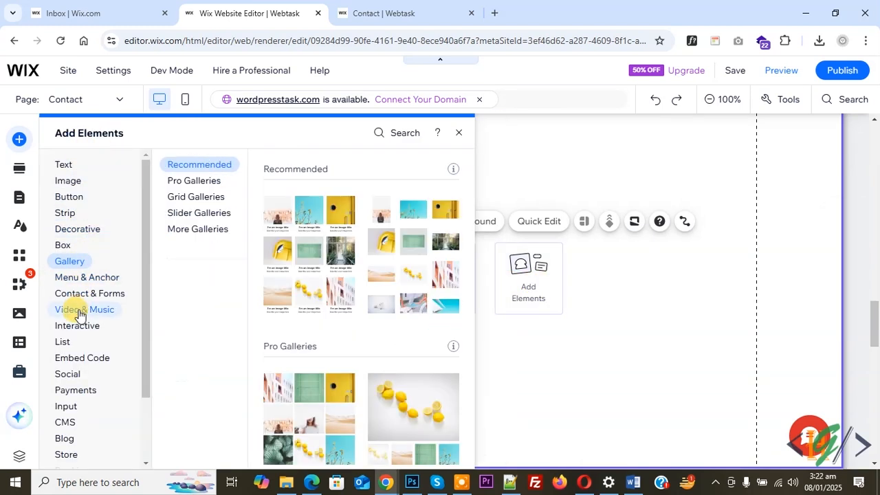
{"action": "left_click", "coordinate": [79, 312]}
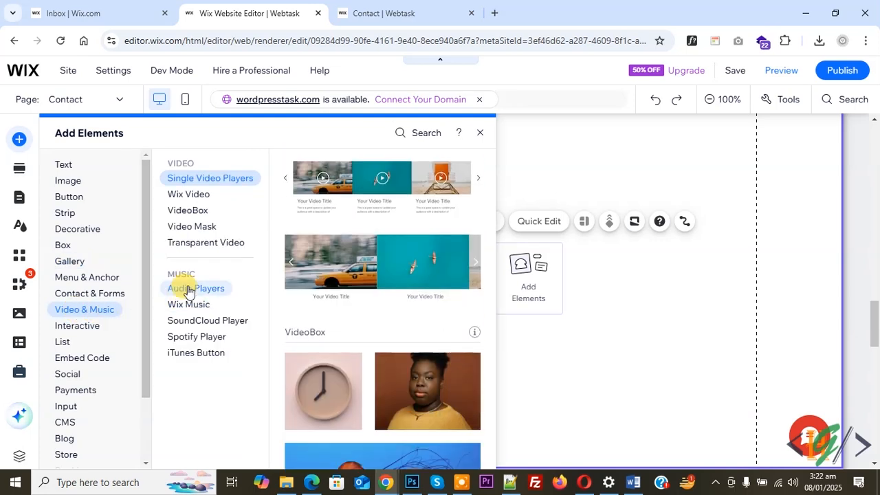
{"action": "left_click", "coordinate": [176, 193]}
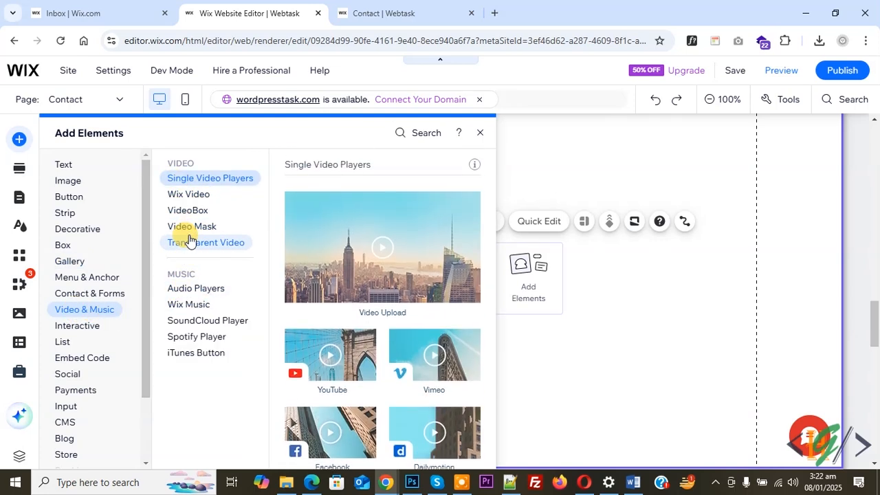
{"action": "left_click", "coordinate": [183, 225]}
{"action": "left_click", "coordinate": [187, 196]}
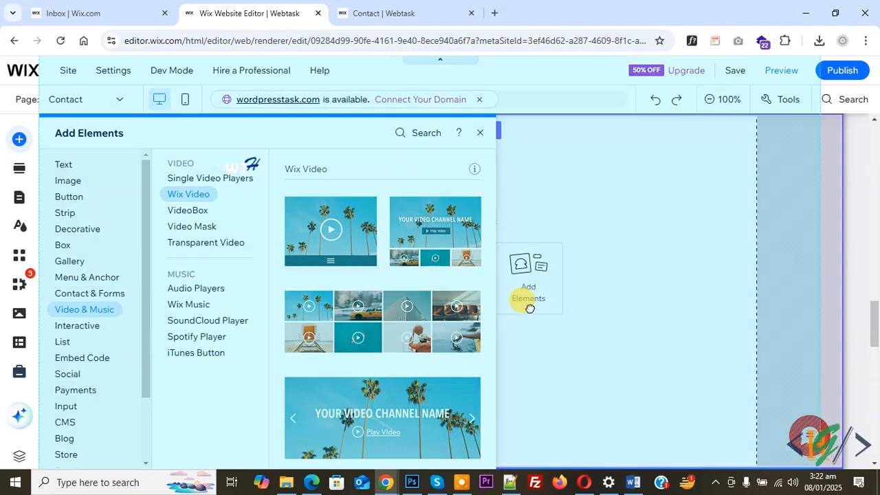
{"action": "left_click", "coordinate": [526, 302]}
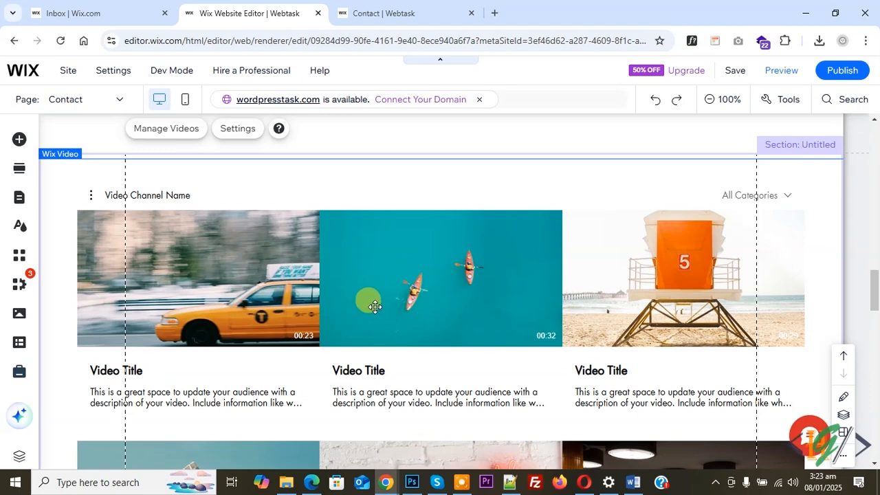
- Create a YouTube Feed channel in the site's video library, connected to youtube.com/channel/UC6GF-qZHm5wOejTHNWYTxWg, and return to the page editor
{"action": "left_click", "coordinate": [163, 132]}
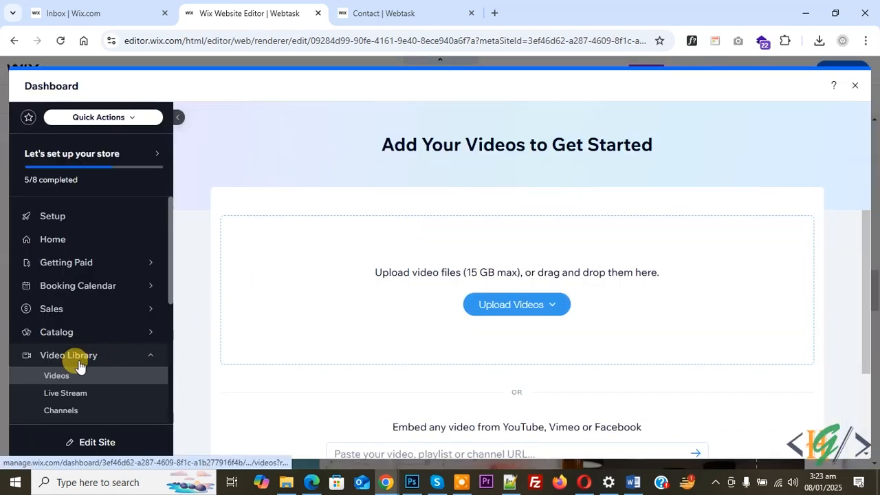
{"action": "left_click", "coordinate": [69, 409]}
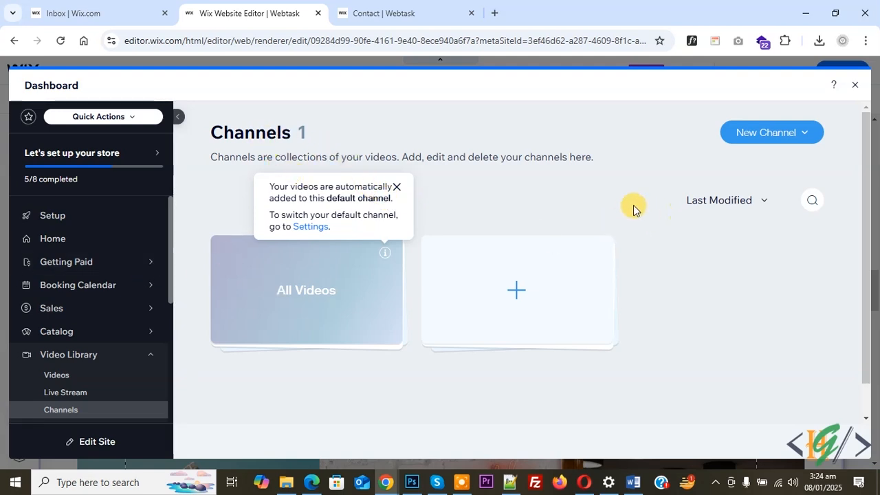
{"action": "left_click", "coordinate": [792, 143]}
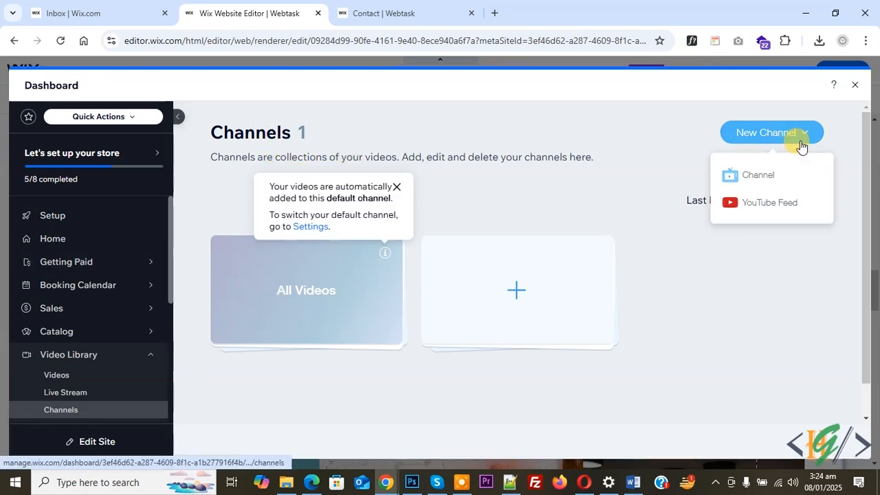
{"action": "left_click", "coordinate": [768, 213]}
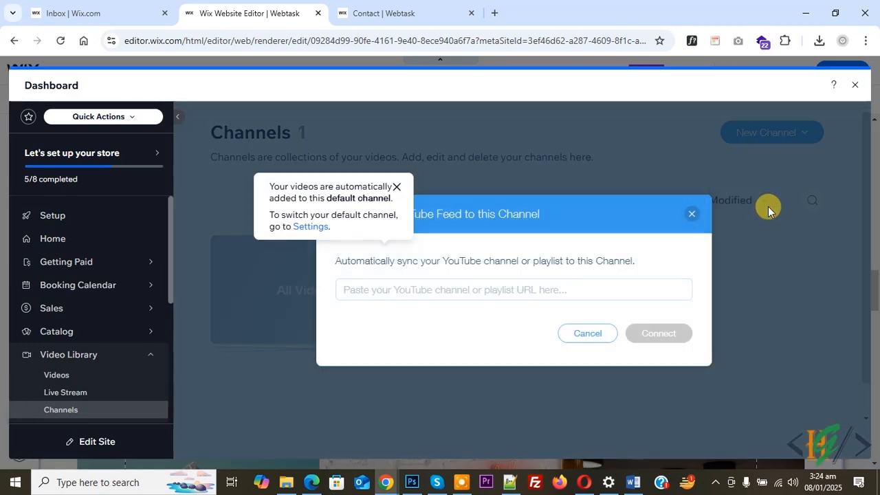
{"action": "left_click", "coordinate": [432, 289]}
{"action": "type", "text": "youtube.com/channel/UC6GF-qZHm5wOejTHNWYTxWg"}
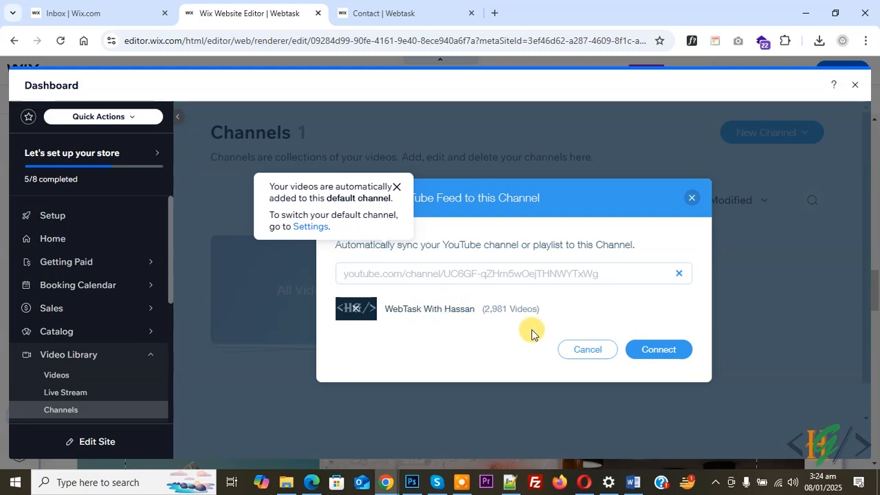
{"action": "left_click", "coordinate": [664, 352]}
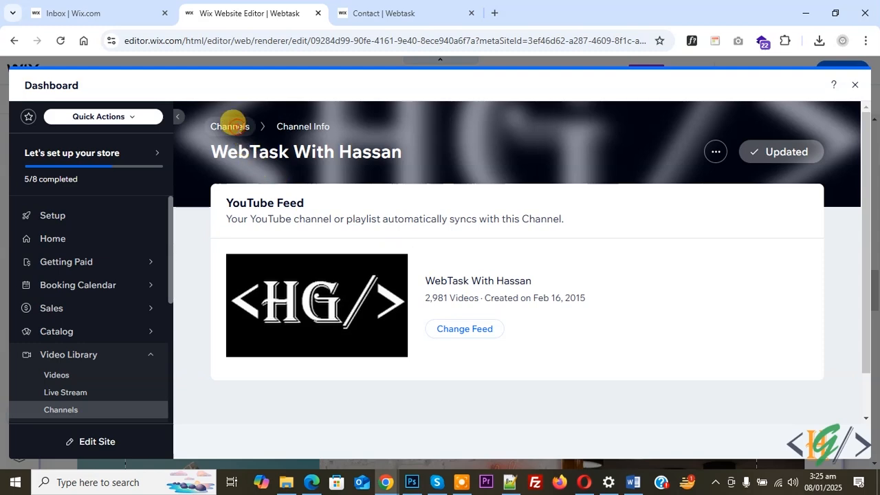
{"action": "left_click", "coordinate": [231, 125]}
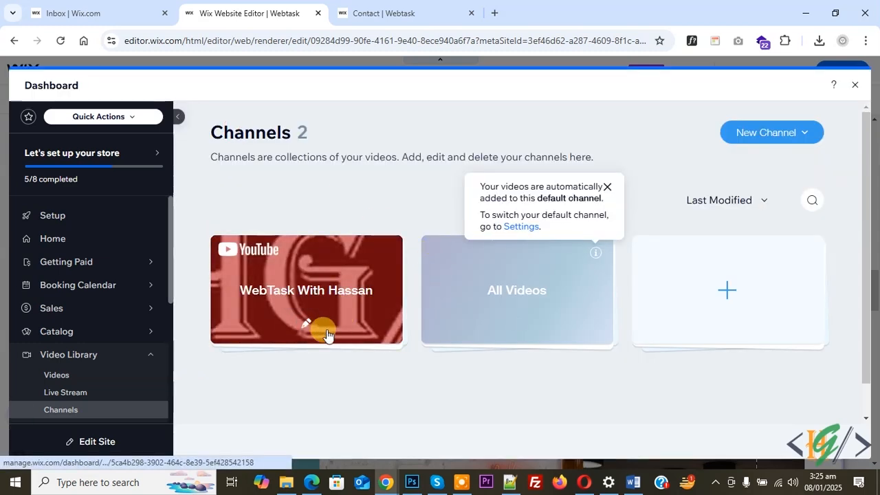
{"action": "left_click", "coordinate": [854, 85]}
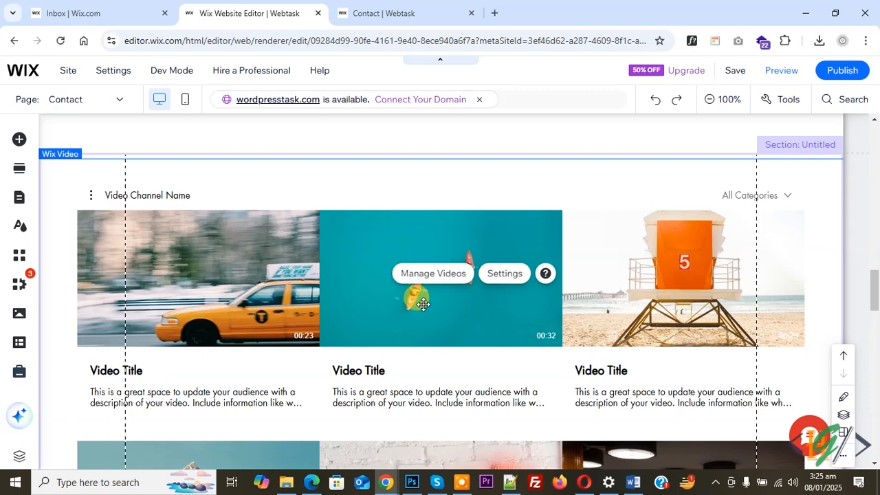
- Set the Wix Video element to play the connected YouTube channel
{"action": "left_click", "coordinate": [501, 274]}
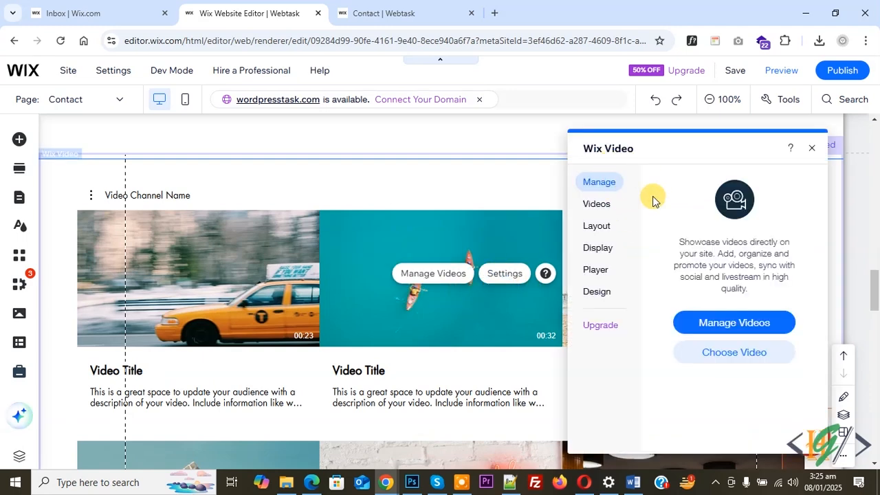
{"action": "left_click", "coordinate": [596, 204]}
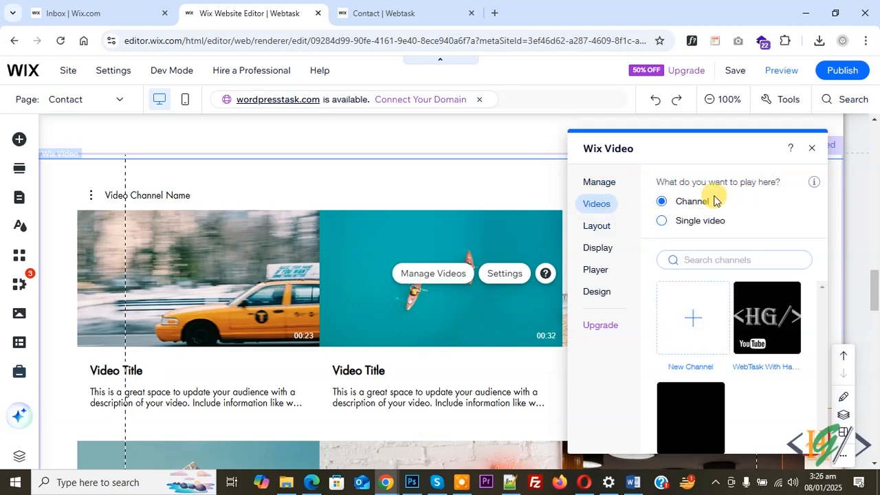
{"action": "left_click", "coordinate": [767, 315]}
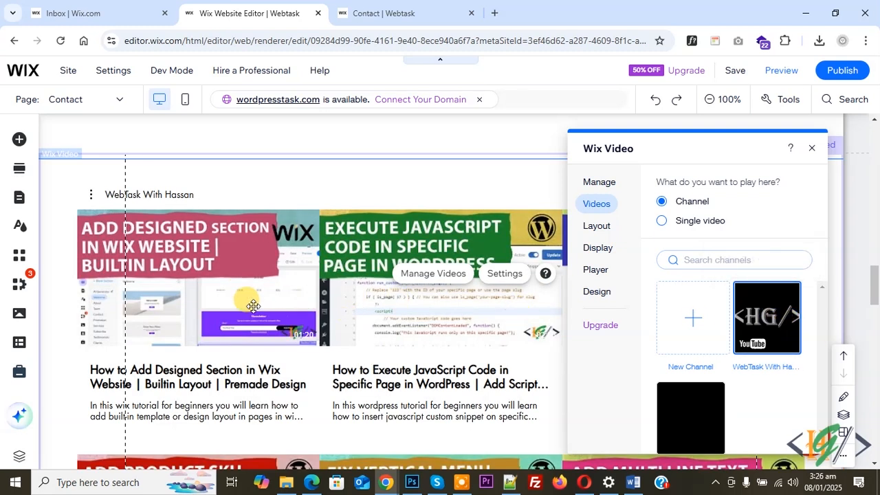
- Set the number of thumbnail rows in the video element's layout to 6
{"action": "left_click", "coordinate": [610, 236]}
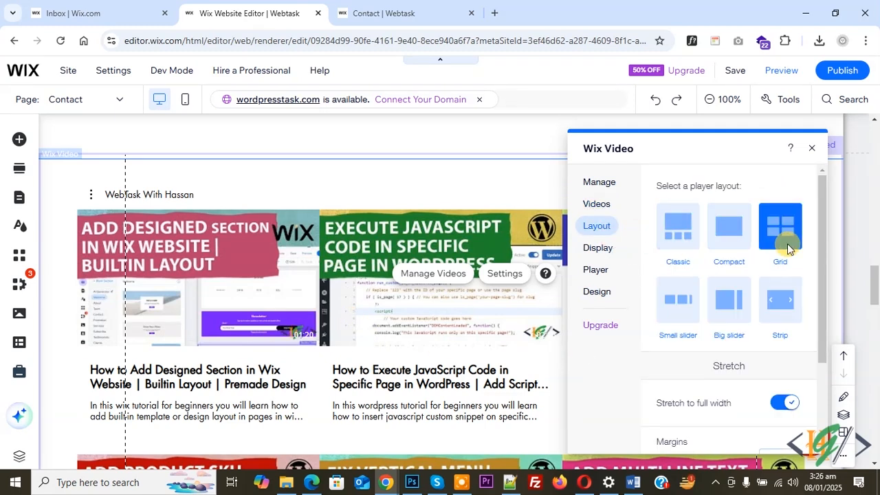
{"action": "scroll", "coordinate": [717, 339], "scroll_direction": "down", "scroll_amount": 2}
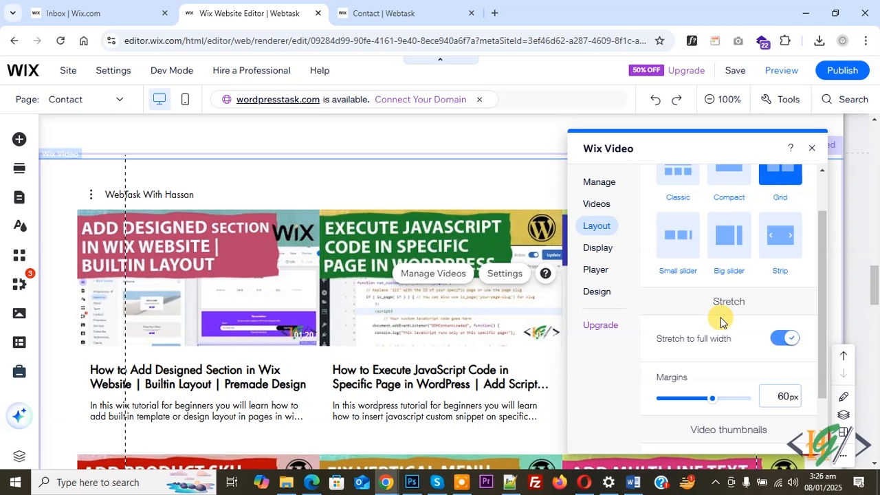
{"action": "scroll", "coordinate": [720, 318], "scroll_direction": "up", "scroll_amount": 2}
{"action": "scroll", "coordinate": [749, 258], "scroll_direction": "down", "scroll_amount": 2}
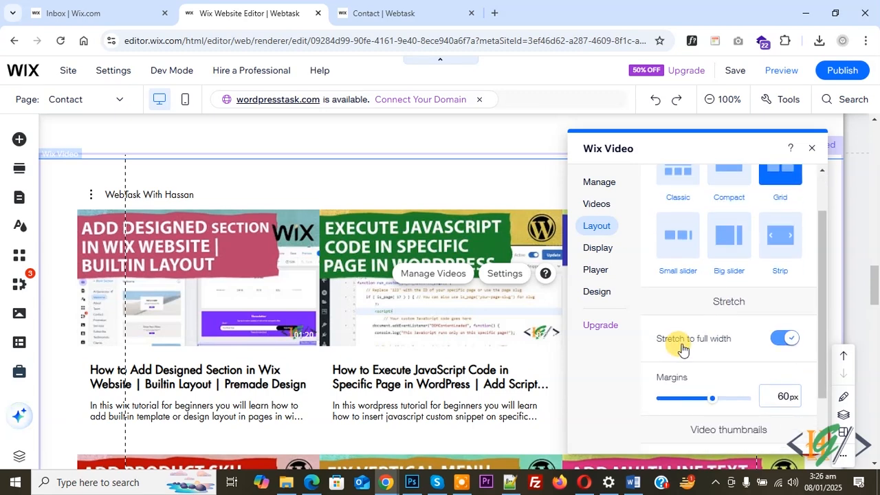
{"action": "scroll", "coordinate": [763, 346], "scroll_direction": "down", "scroll_amount": 3}
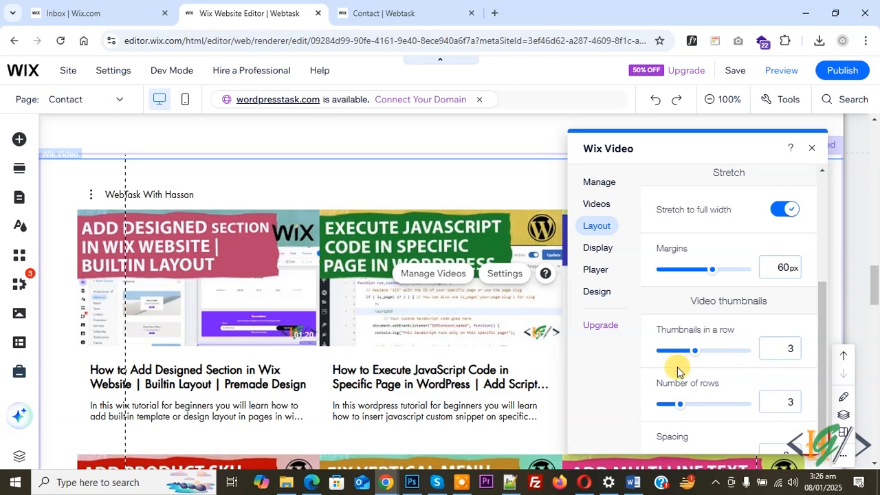
{"action": "scroll", "coordinate": [757, 393], "scroll_direction": "down", "scroll_amount": 1}
{"action": "scroll", "coordinate": [758, 392], "scroll_direction": "down", "scroll_amount": 1}
{"action": "left_click", "coordinate": [779, 354]}
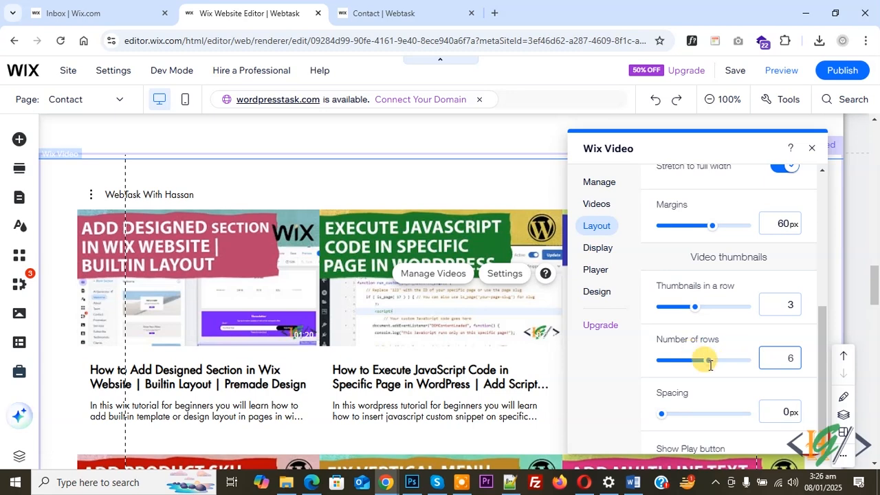
- Enable Channel info in the video element's menu and Channel title on videos while they play
{"action": "left_click", "coordinate": [609, 251]}
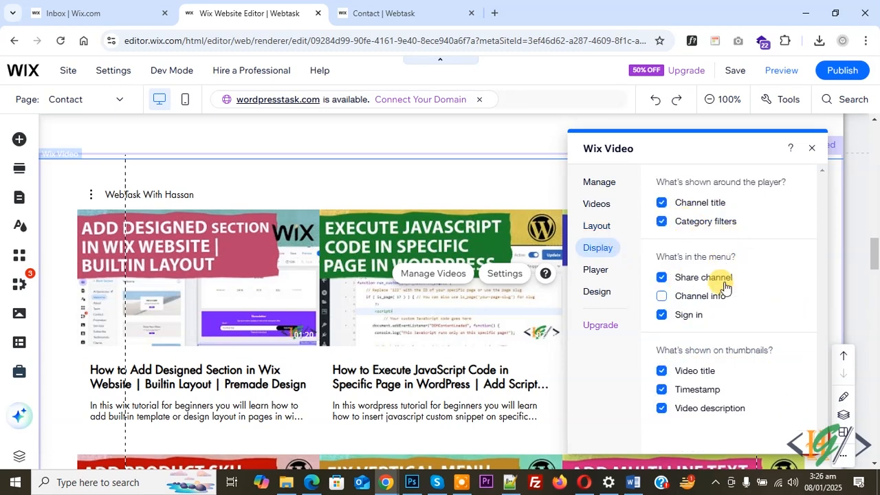
{"action": "left_click", "coordinate": [662, 296]}
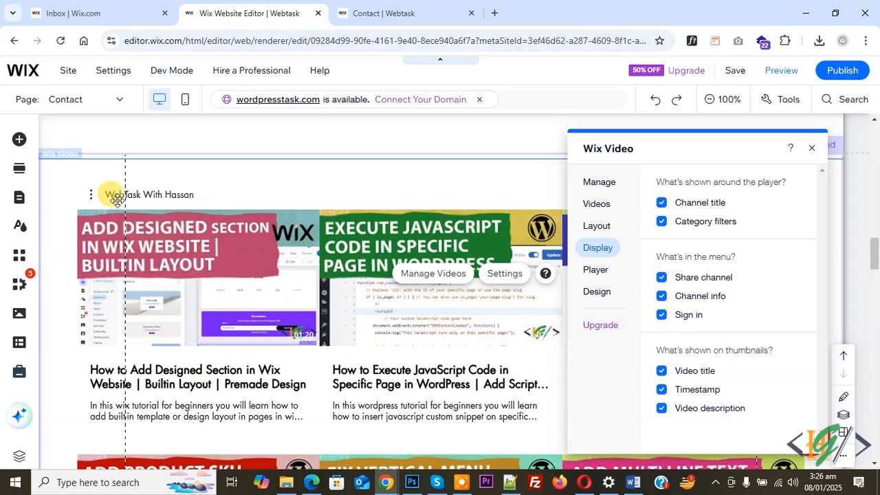
{"action": "left_click", "coordinate": [596, 270]}
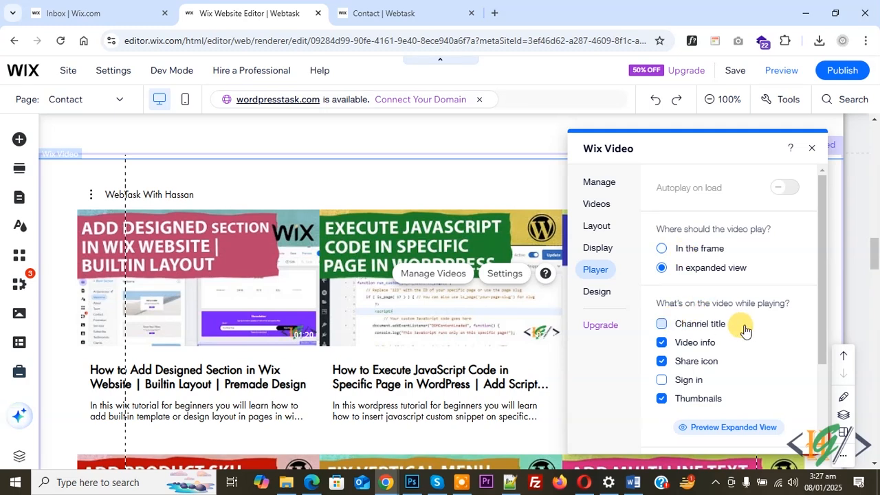
{"action": "left_click", "coordinate": [662, 323]}
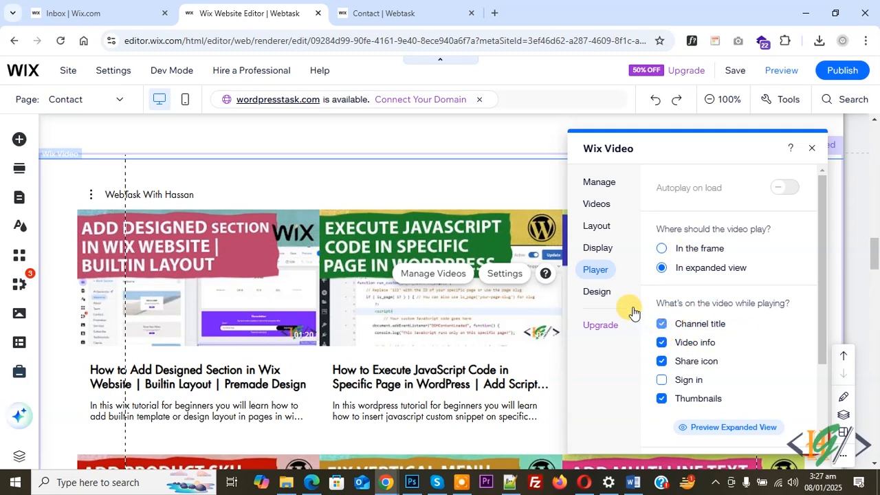
- Review the Text, Buttons and Player design settings of the Wix Video element
{"action": "left_click", "coordinate": [597, 292]}
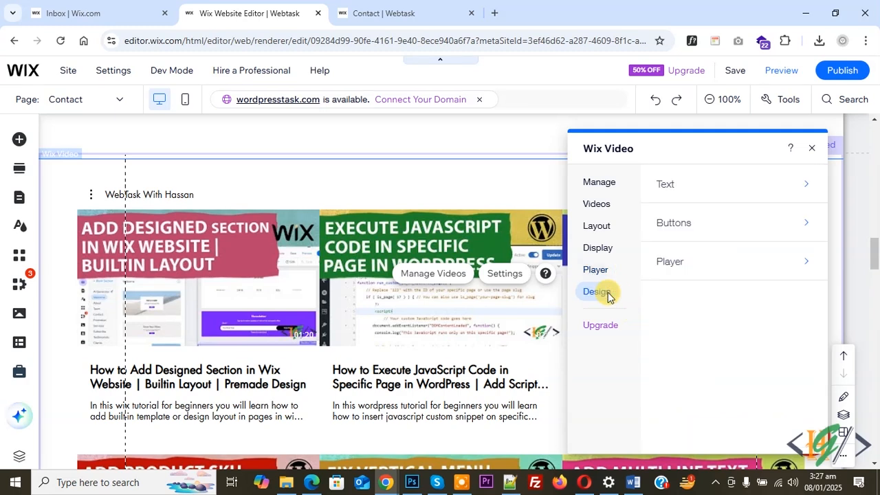
{"action": "left_click", "coordinate": [677, 184]}
{"action": "left_click", "coordinate": [666, 186]}
{"action": "left_click", "coordinate": [681, 229]}
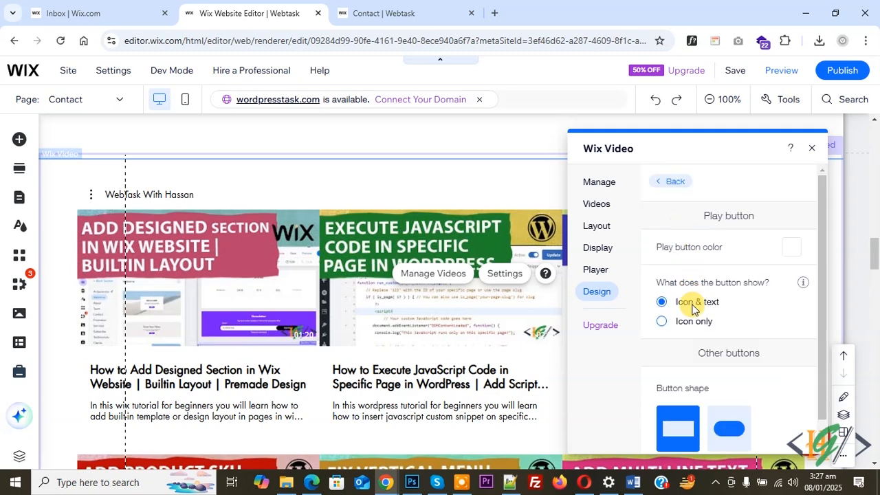
{"action": "left_click", "coordinate": [667, 182]}
{"action": "left_click", "coordinate": [706, 265]}
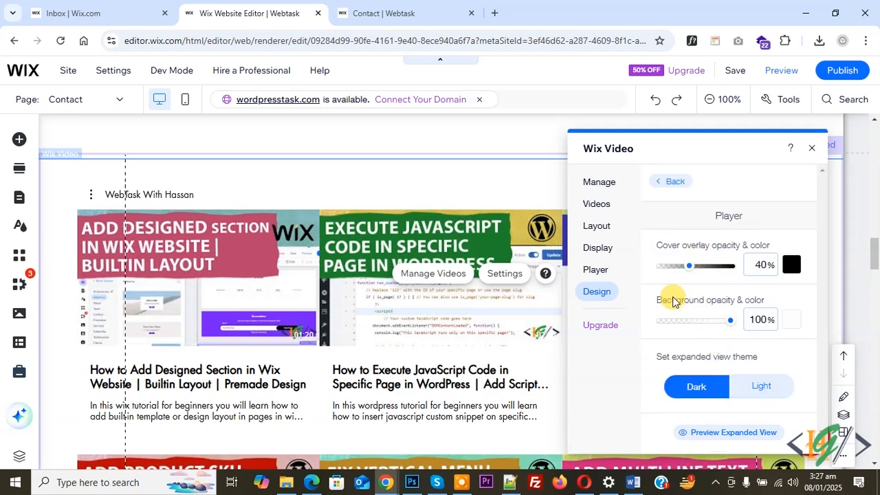
- Publish the site and reload the live Contact page
{"action": "left_click", "coordinate": [843, 73]}
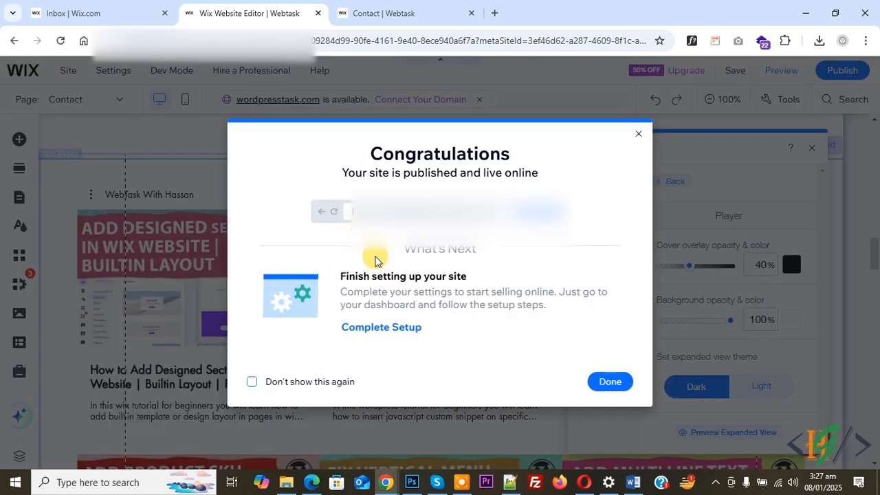
{"action": "left_click", "coordinate": [392, 9]}
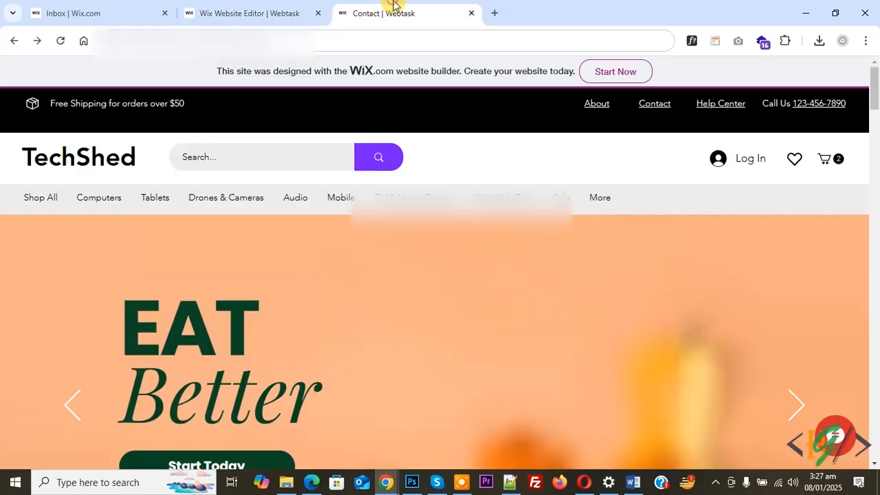
{"action": "left_click", "coordinate": [57, 44]}
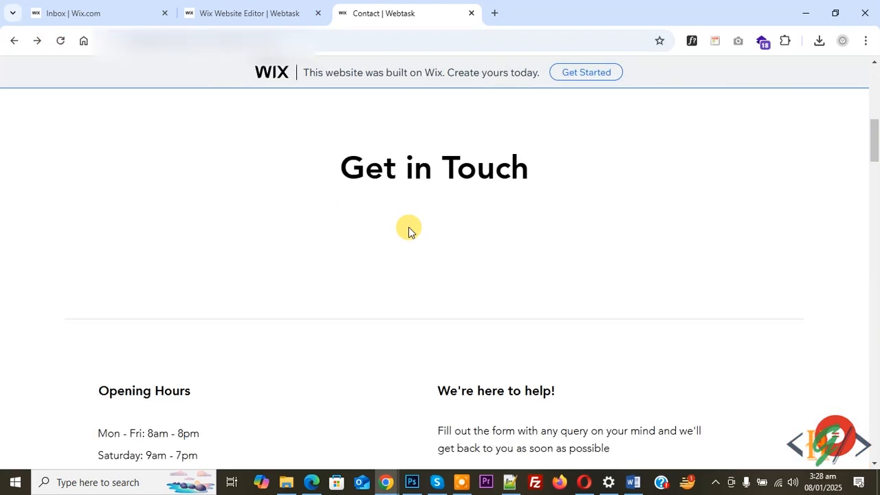
- Examine the YouTube video grid on the live Contact page and load more videos
{"action": "scroll", "coordinate": [408, 227], "scroll_direction": "down", "scroll_amount": 5}
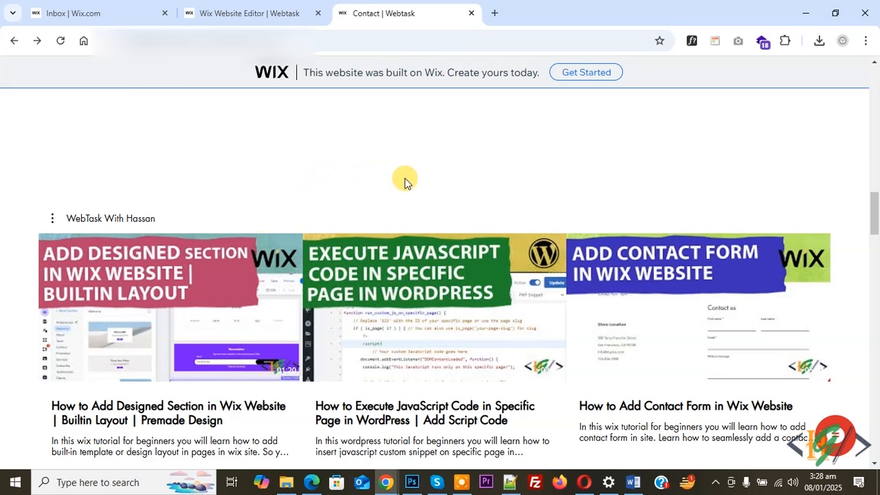
{"action": "scroll", "coordinate": [490, 306], "scroll_direction": "down", "scroll_amount": 5}
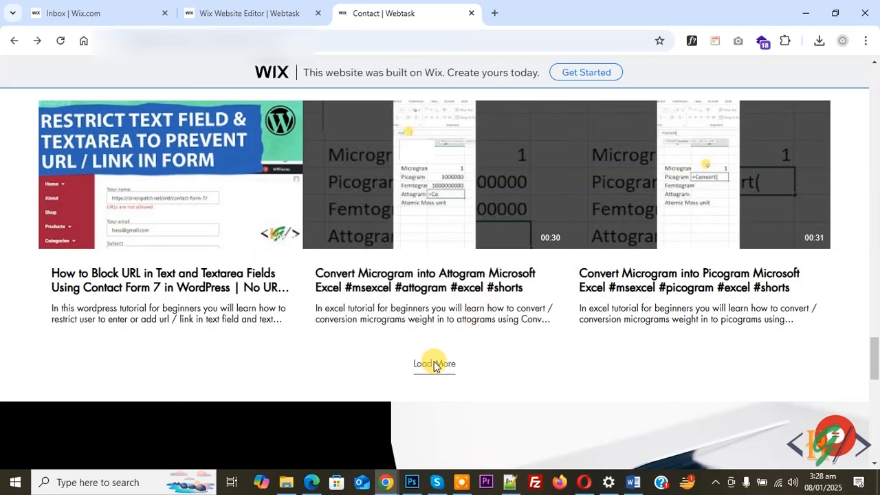
{"action": "left_click", "coordinate": [434, 365]}
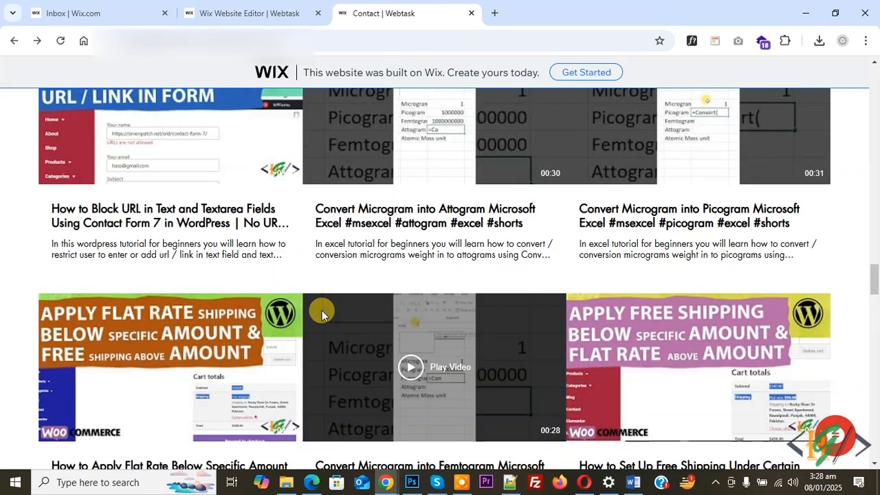
- Play the video "How to Add Designed Section in Wix Website" from the live Contact page's grid, then close its expanded view
{"action": "scroll", "coordinate": [322, 310], "scroll_direction": "up", "scroll_amount": 8}
{"action": "scroll", "coordinate": [330, 296], "scroll_direction": "up", "scroll_amount": 10}
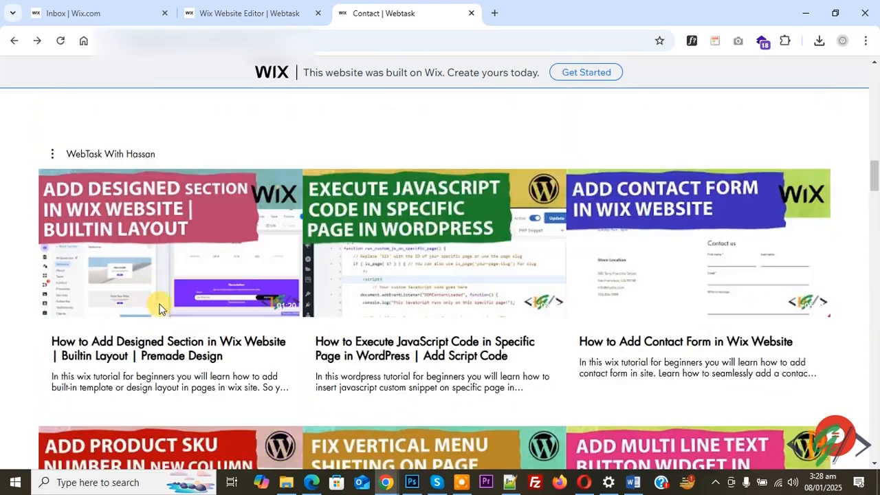
{"action": "left_click", "coordinate": [166, 277]}
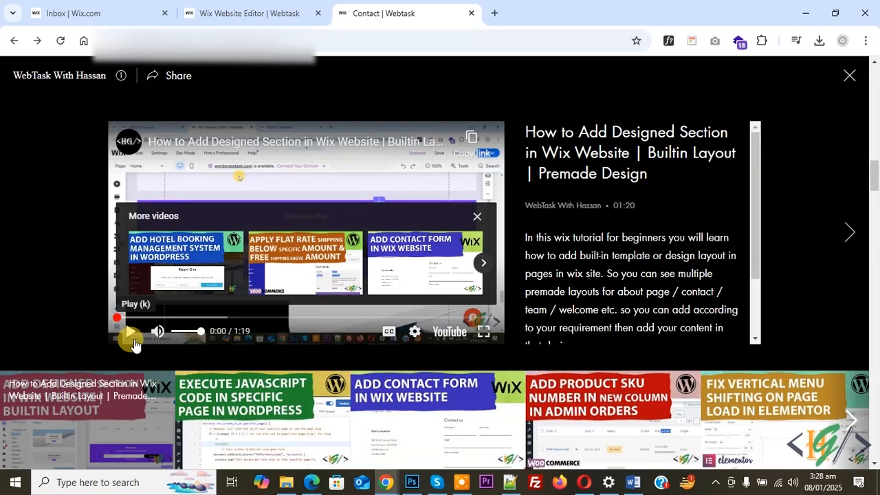
{"action": "left_click", "coordinate": [845, 75]}
- Return to the Wix editor and set the Wix Video element's videos to play in the frame
{"action": "left_click", "coordinate": [287, 13]}
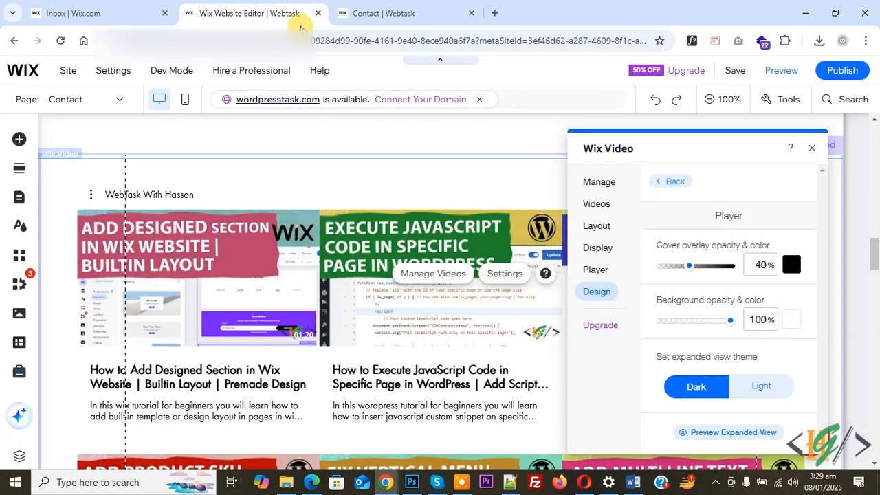
{"action": "left_click", "coordinate": [602, 248]}
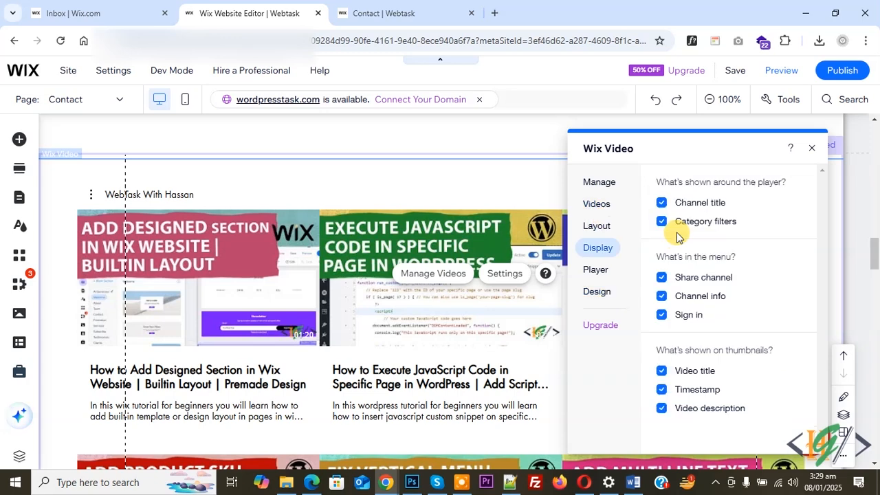
{"action": "left_click", "coordinate": [596, 269]}
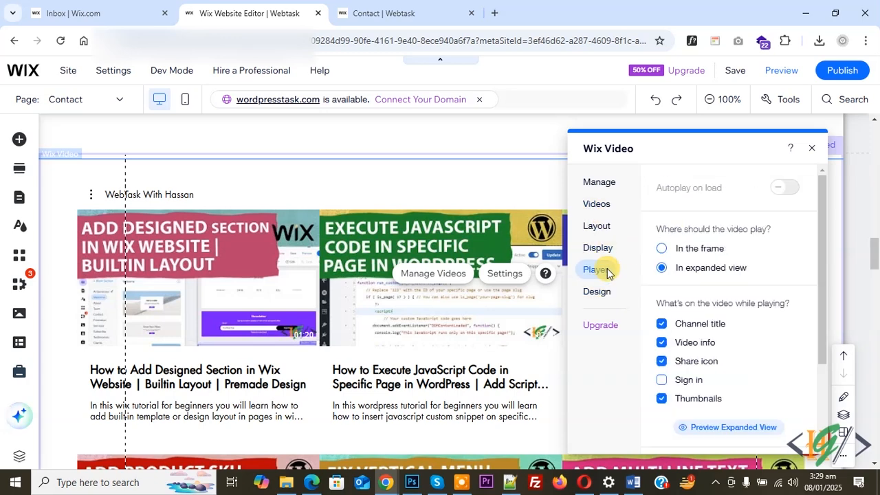
{"action": "left_click", "coordinate": [660, 249]}
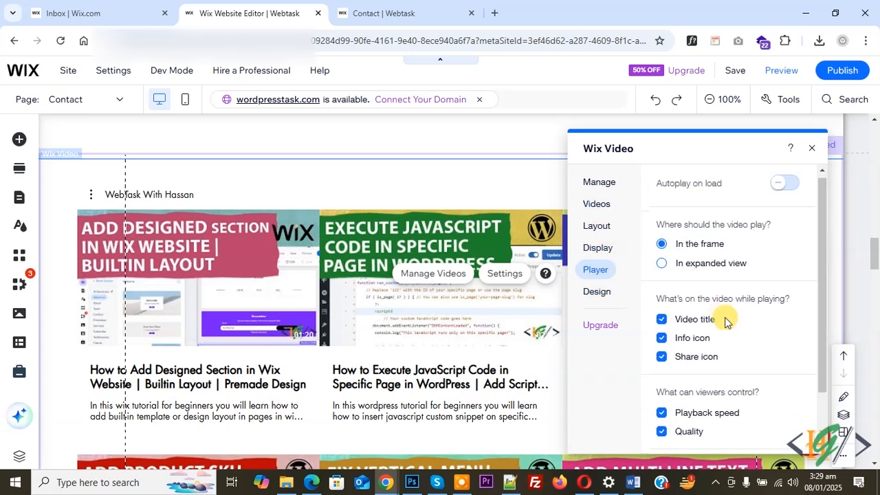
{"action": "scroll", "coordinate": [768, 220], "scroll_direction": "down", "scroll_amount": 3}
- Publish the site again and test playback of the first grid video on the reloaded live Contact page
{"action": "left_click", "coordinate": [840, 70]}
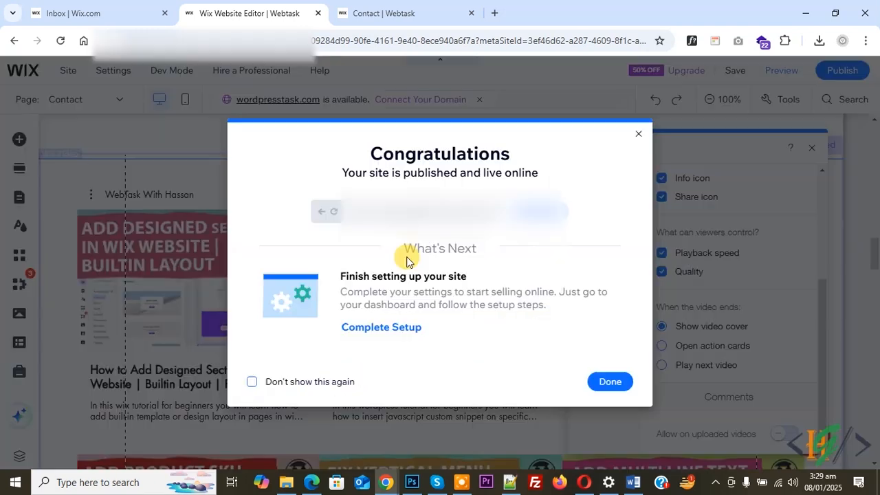
{"action": "left_click", "coordinate": [412, 11]}
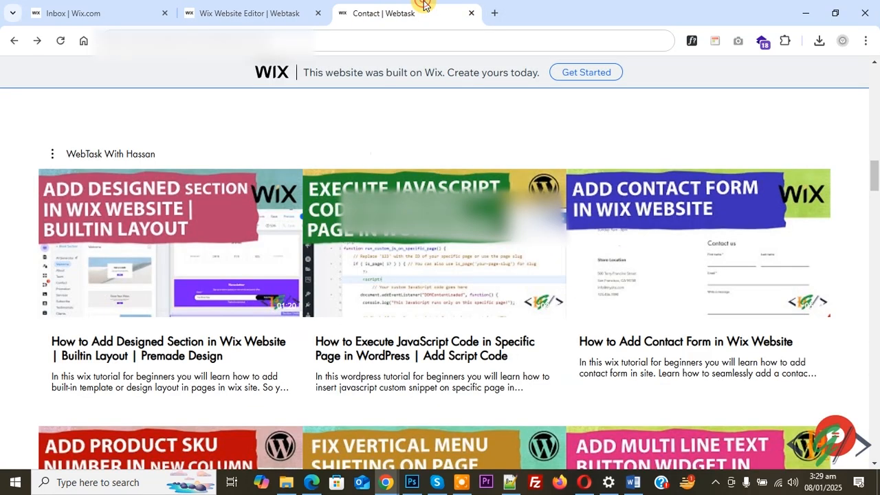
{"action": "left_click", "coordinate": [63, 42]}
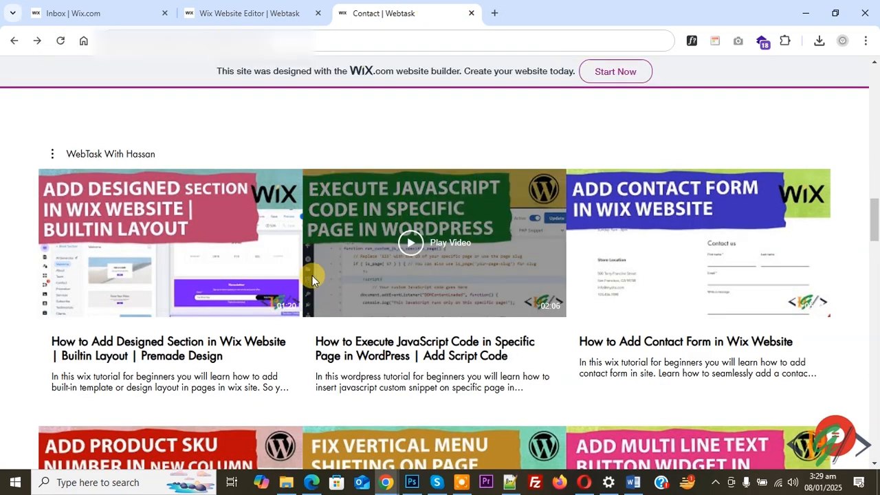
{"action": "left_click", "coordinate": [236, 260]}
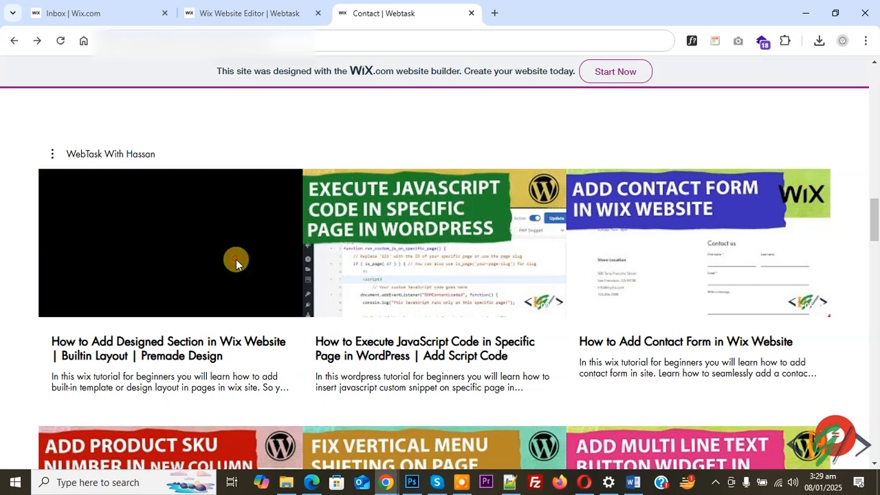